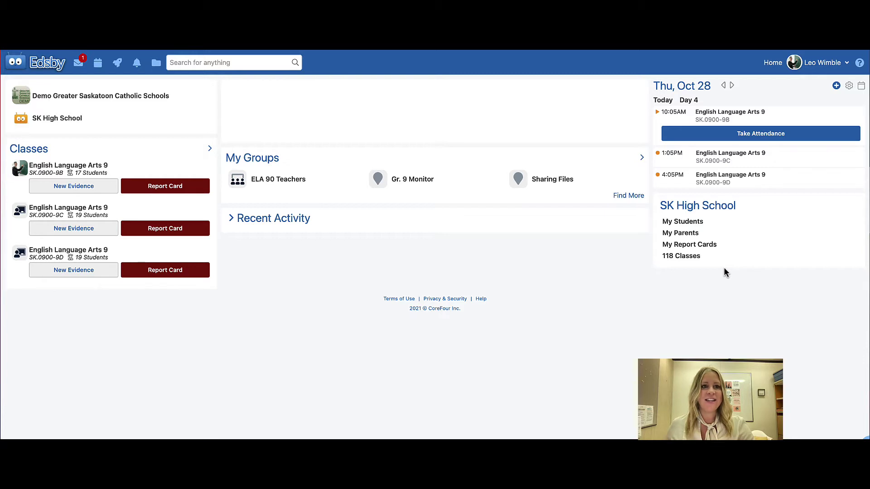
Step: Open the November 14 Conferences conversation from Messages and bring up its interview schedule grid
left_click(80, 71)
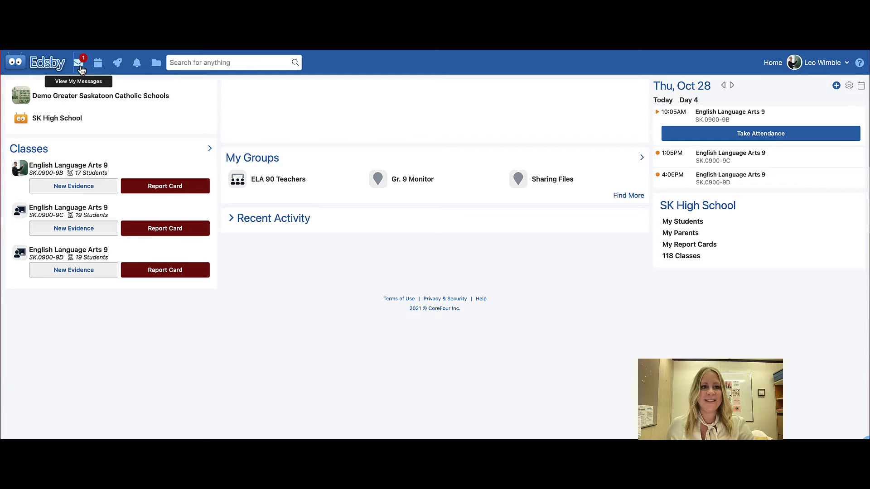
left_click(79, 66)
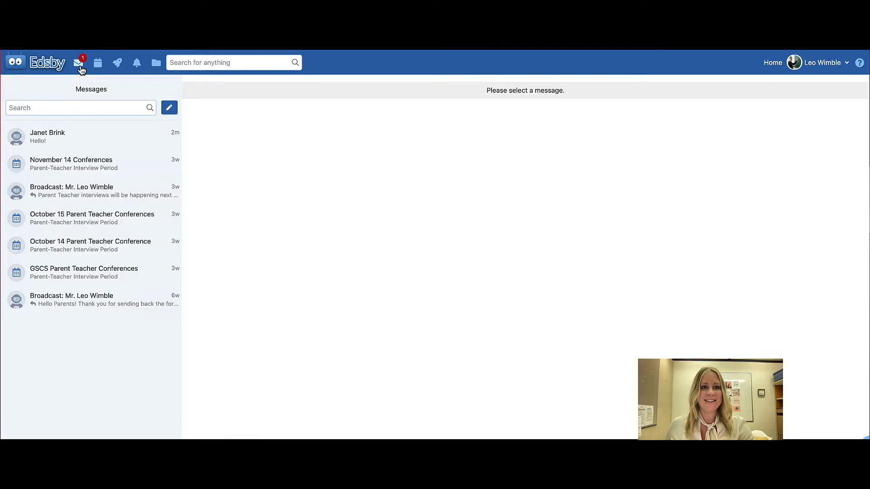
left_click(96, 169)
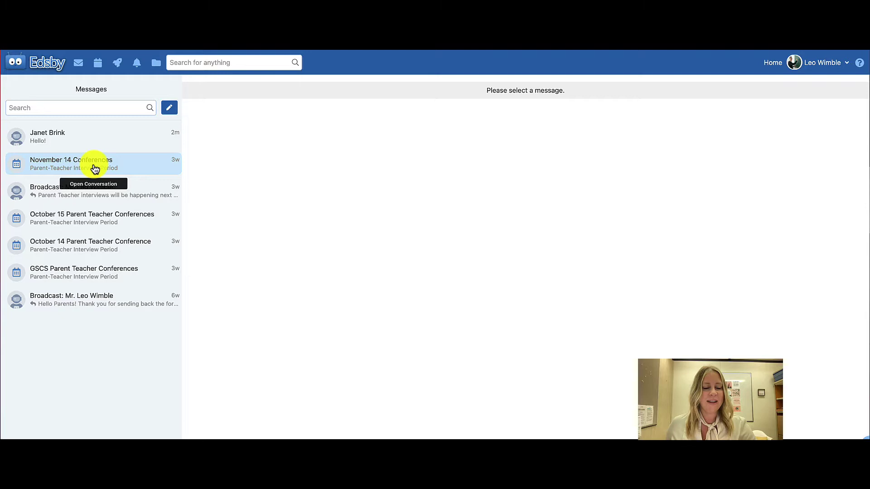
left_click(95, 168)
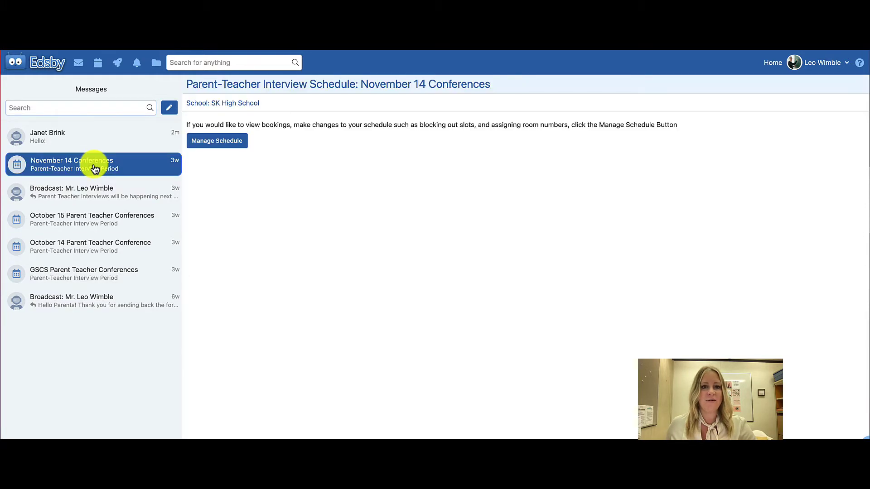
left_click(209, 142)
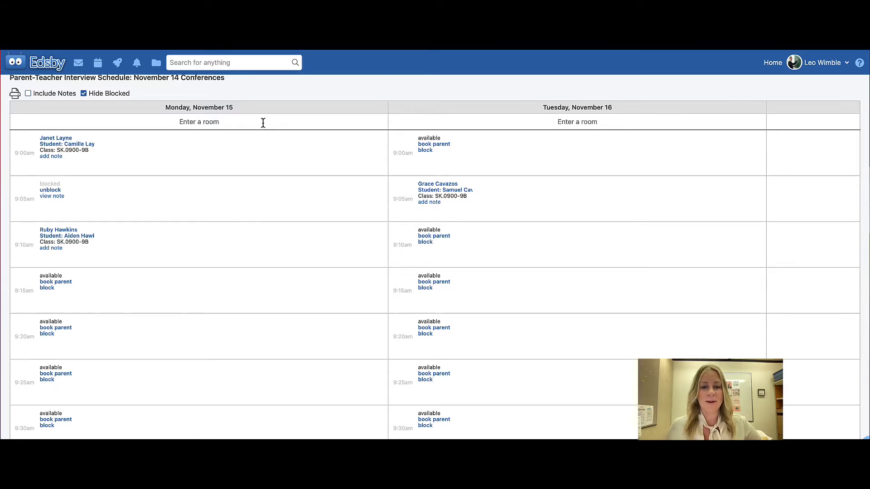
type("Office number: 659-7065")
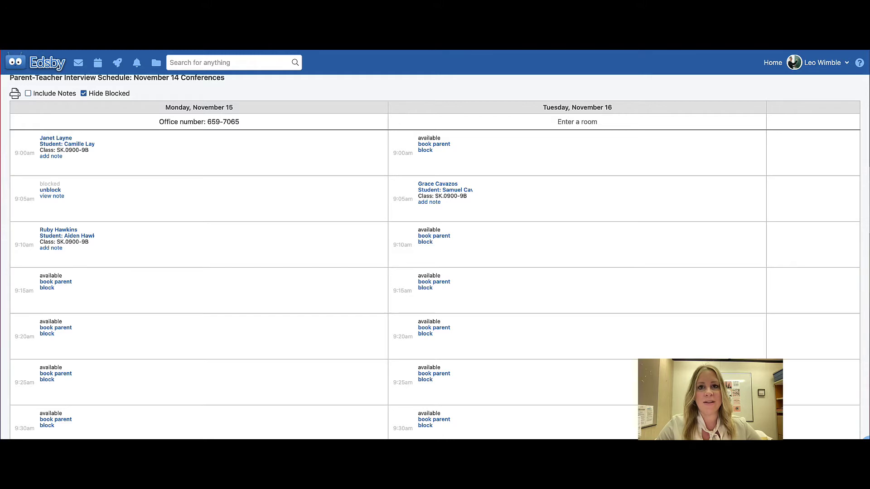
key("ctrl+a")
key("BackSpace")
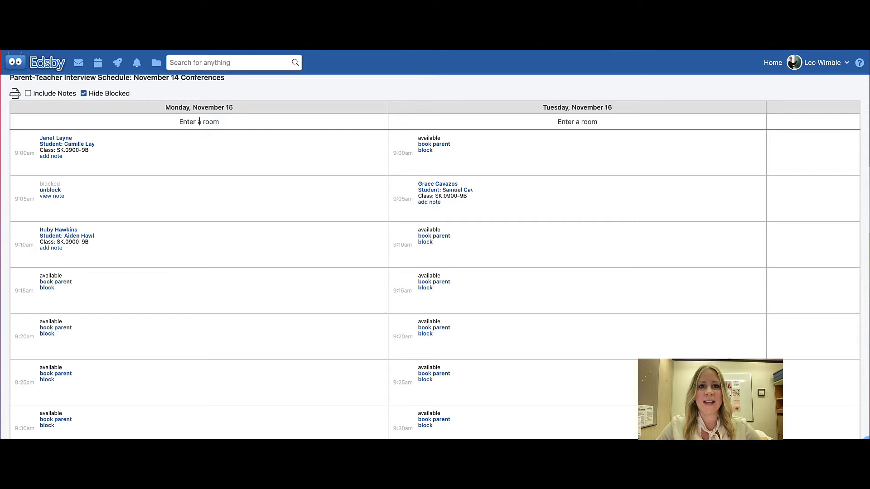
left_click(199, 122)
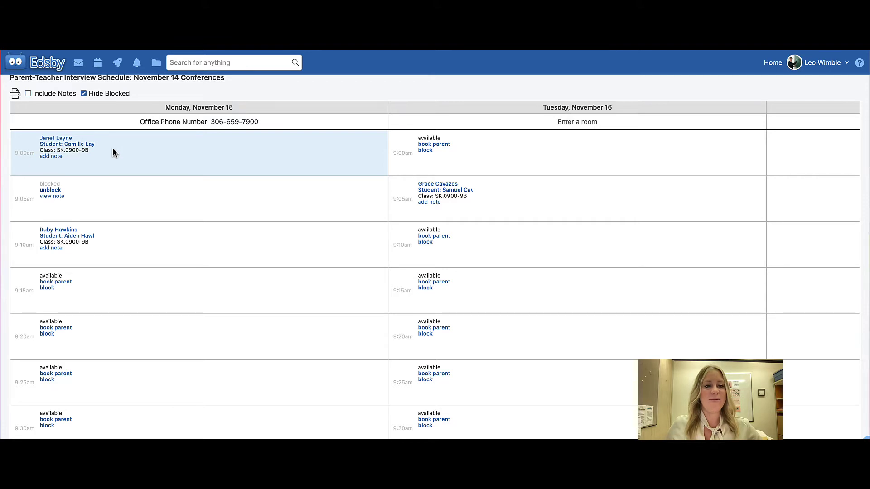
left_click(68, 139)
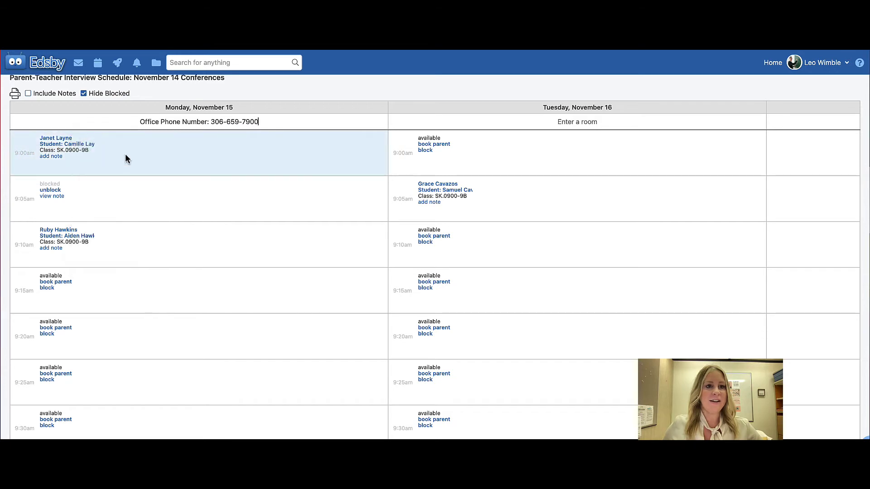
left_click(73, 144)
left_click(64, 140)
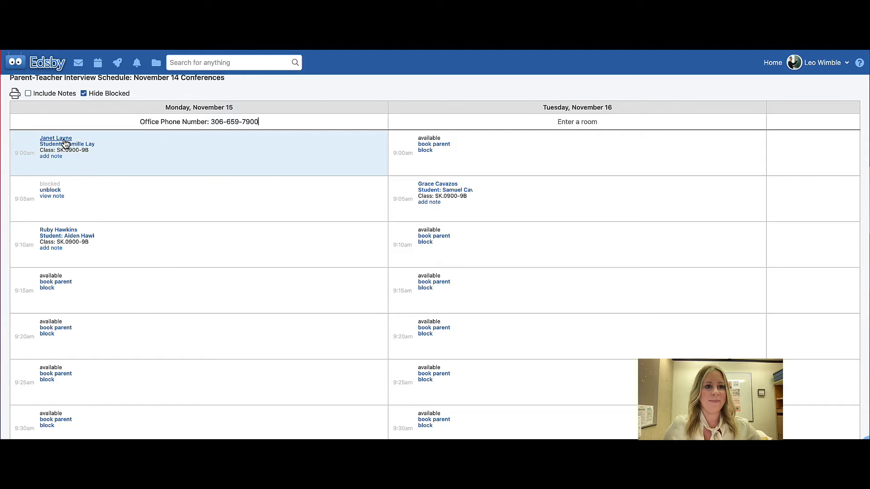
left_click(65, 143)
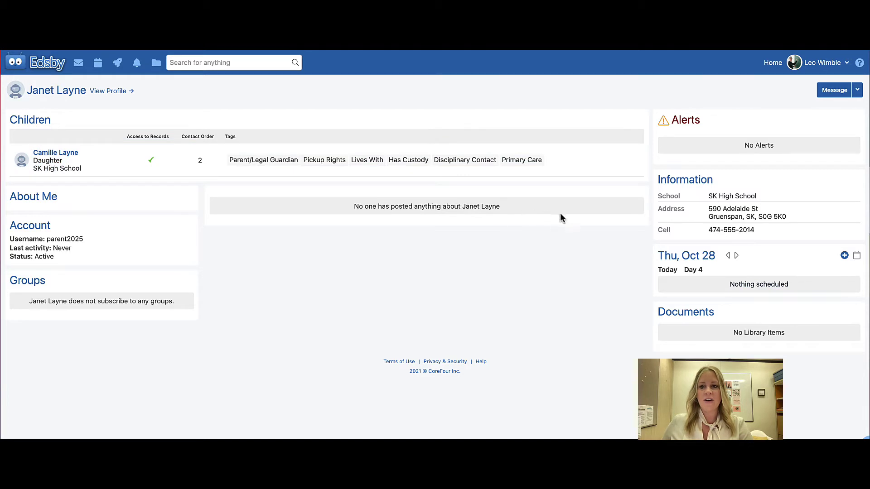
left_click(620, 230)
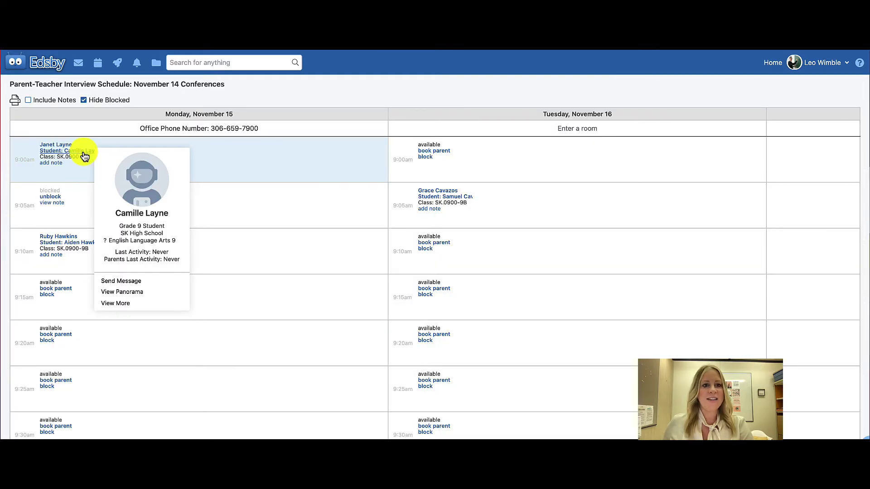
left_click(142, 293)
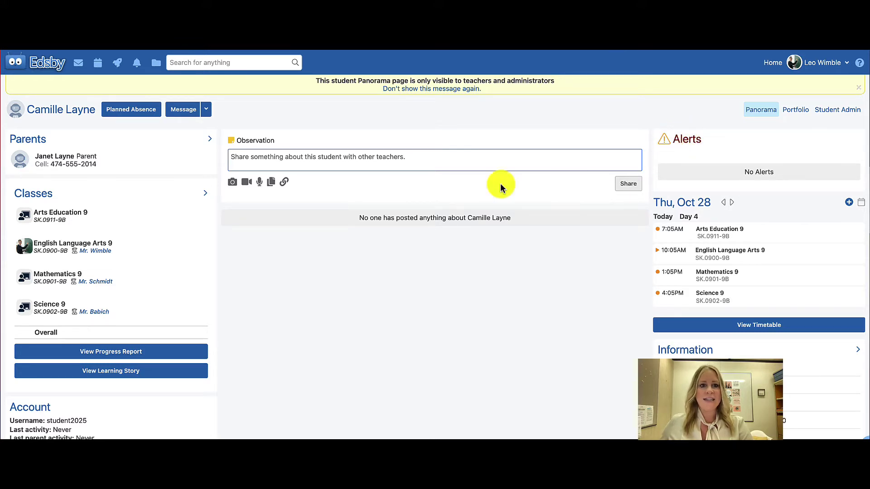
mouse_move(109, 247)
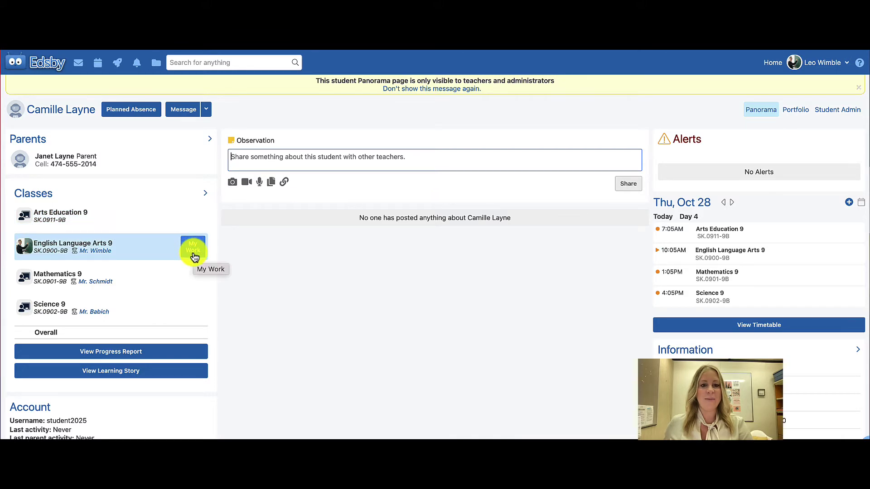
left_click(194, 257)
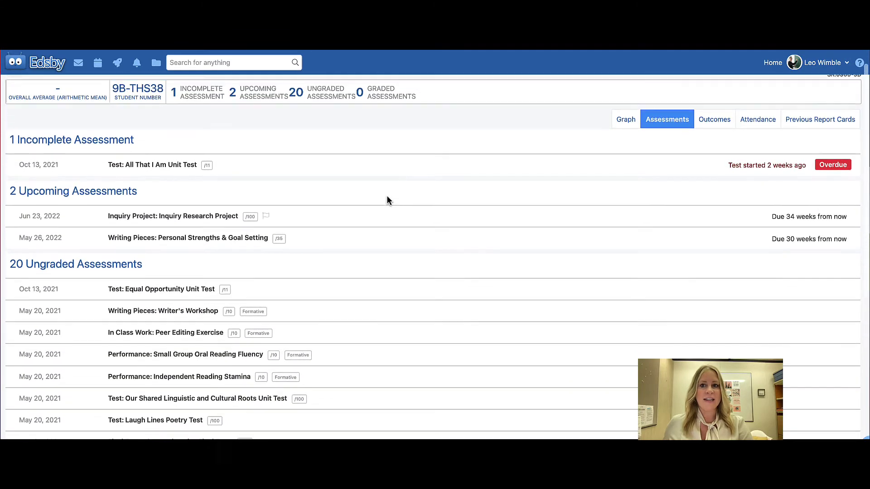
scroll(389, 201, "down", 1)
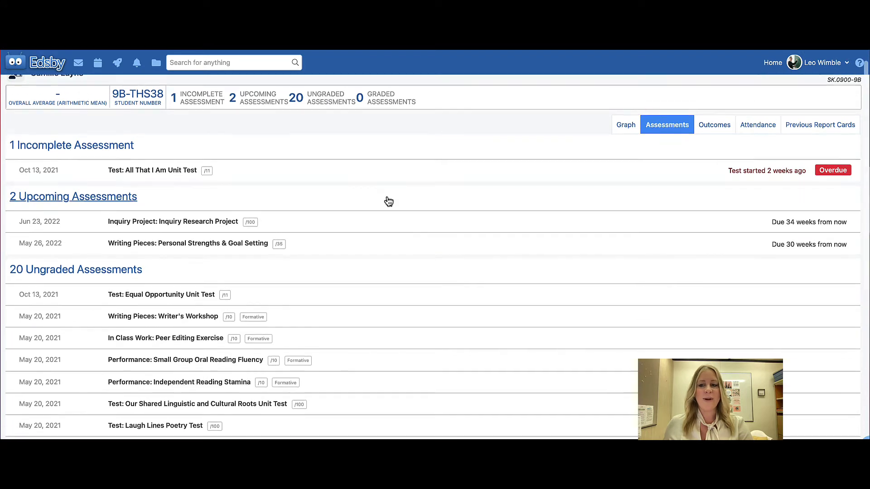
scroll(389, 202, "down", 2)
scroll(389, 202, "down", 1)
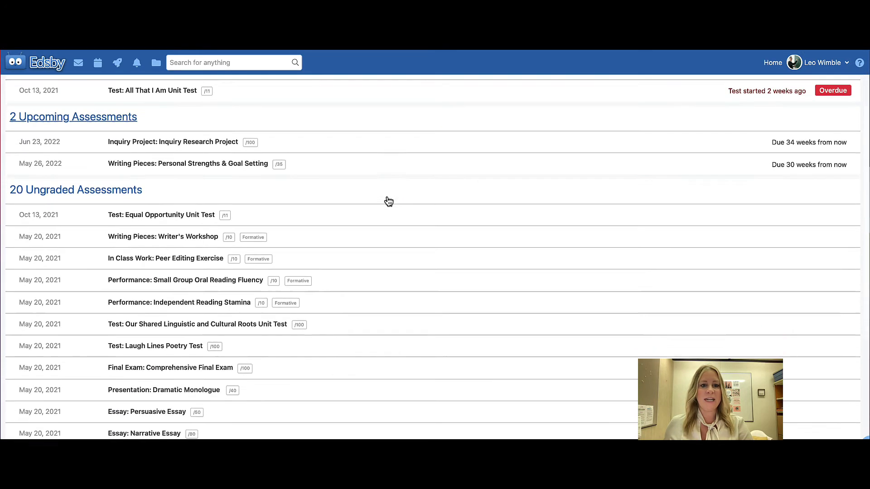
scroll(461, 135, "up", 3)
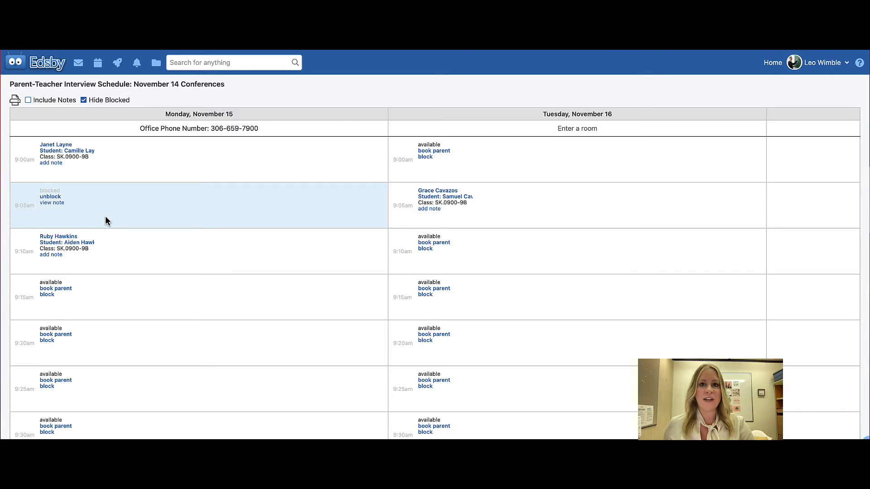
scroll(98, 227, "down", 2)
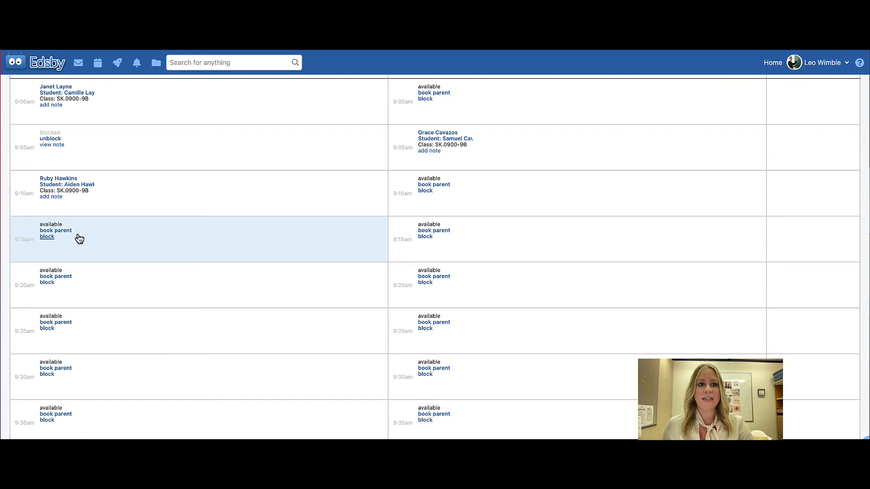
left_click(68, 232)
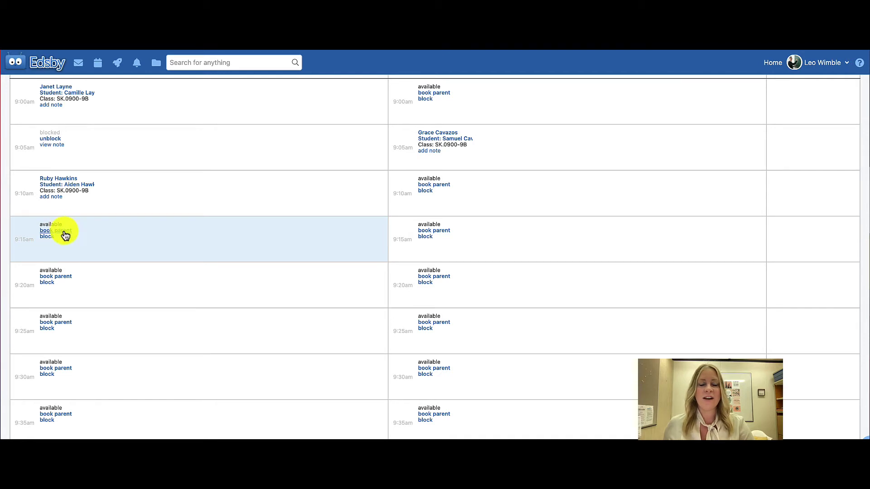
left_click(65, 233)
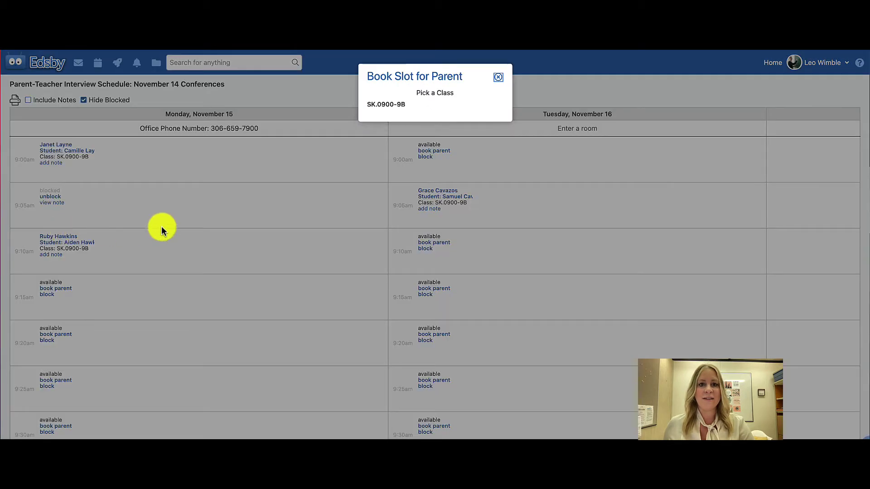
left_click(392, 107)
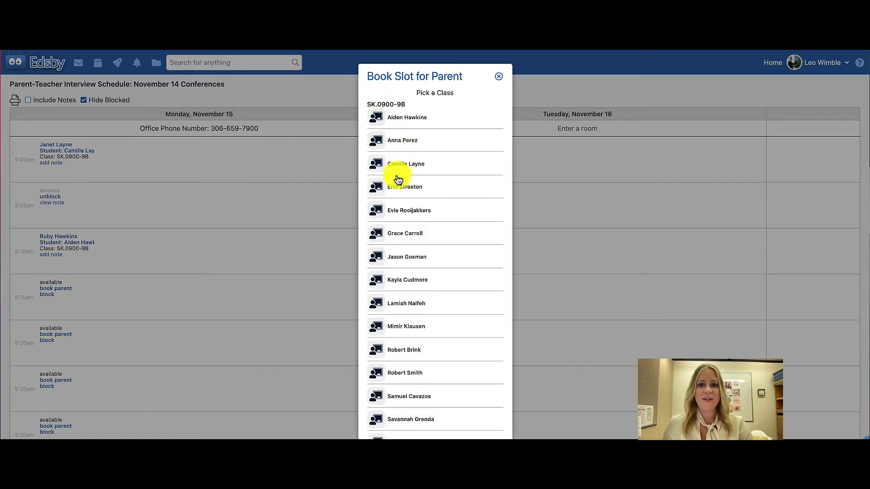
left_click(408, 233)
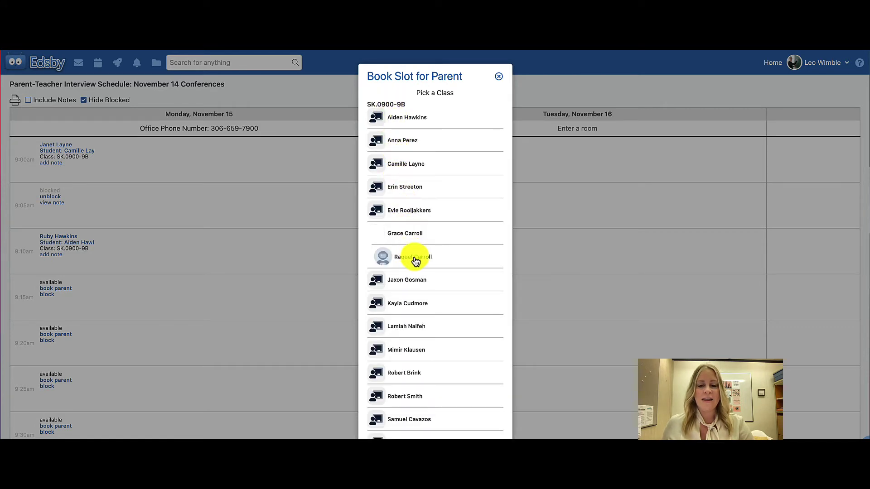
left_click(413, 257)
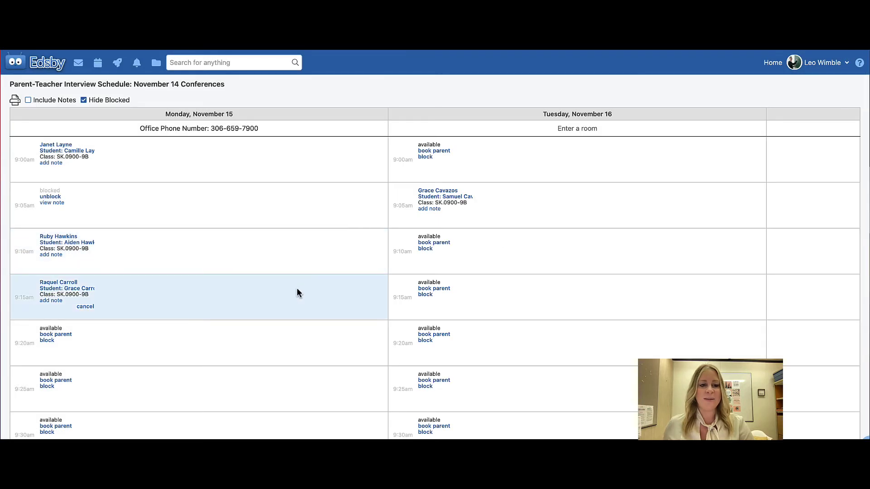
scroll(297, 290, "down", 2)
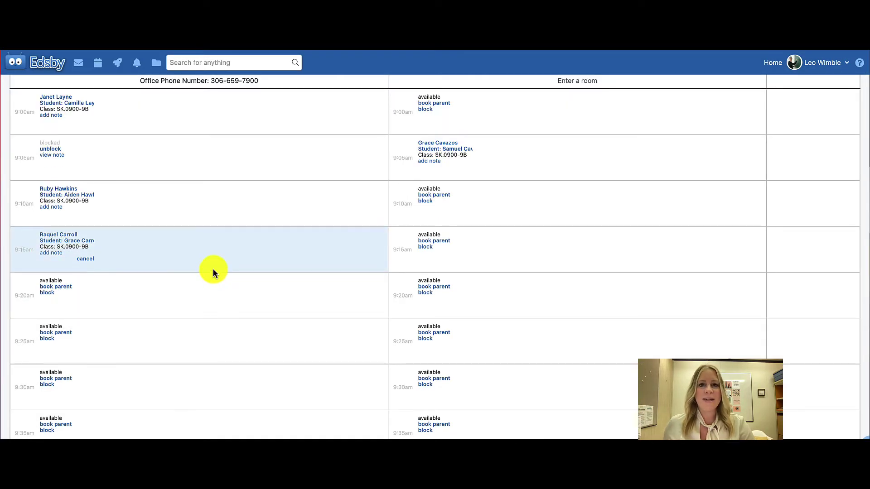
left_click(86, 260)
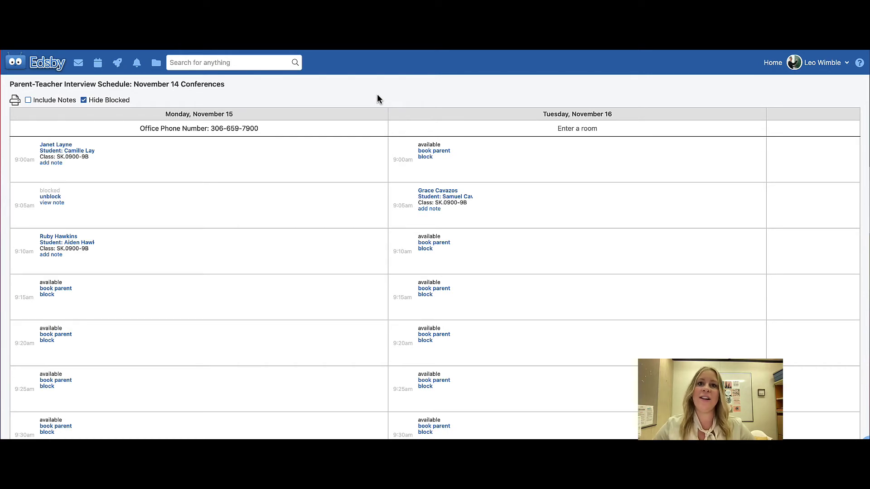
left_click(378, 95)
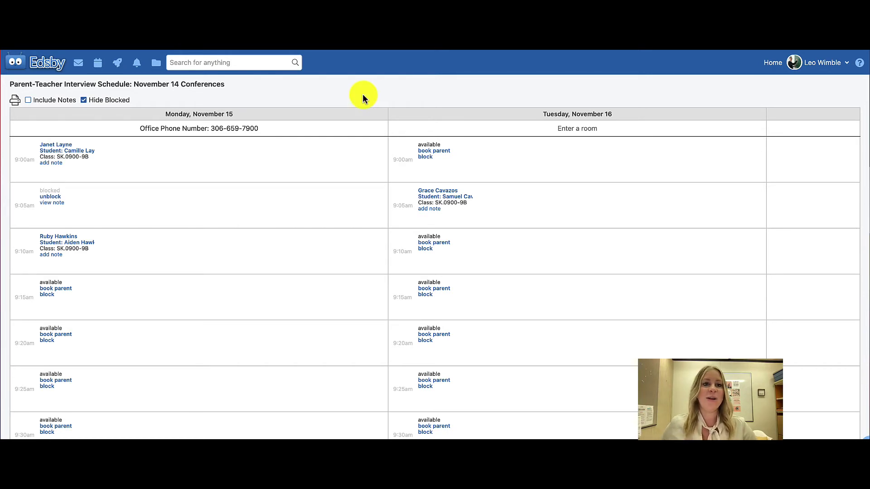
Step: Show a printable schedule with notes included and blocked slots visible, paging to the next day
left_click(29, 101)
left_click(85, 102)
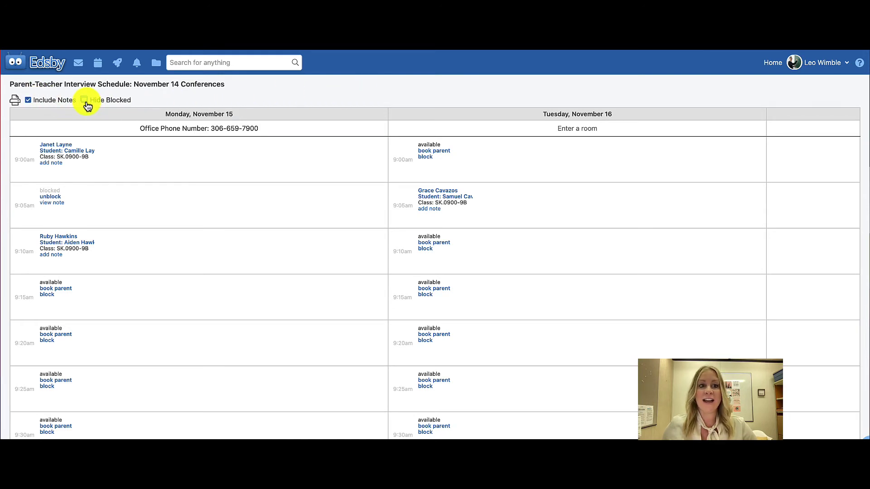
left_click(16, 102)
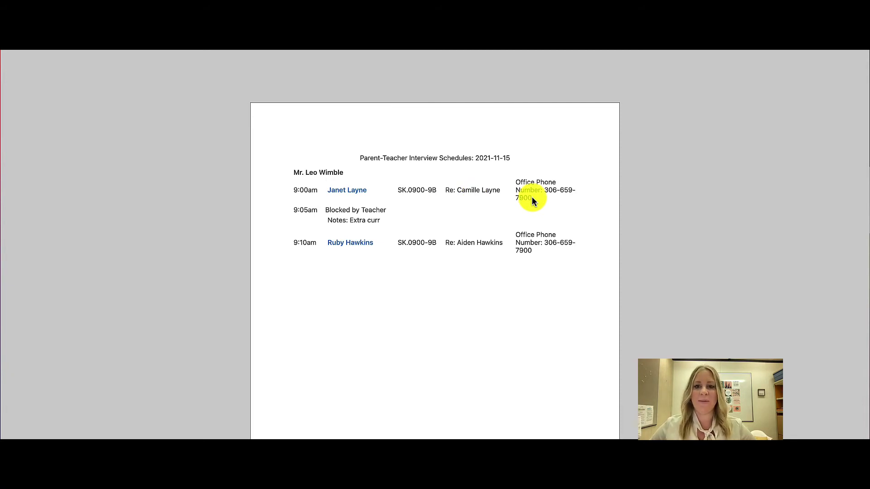
key("Page_Down")
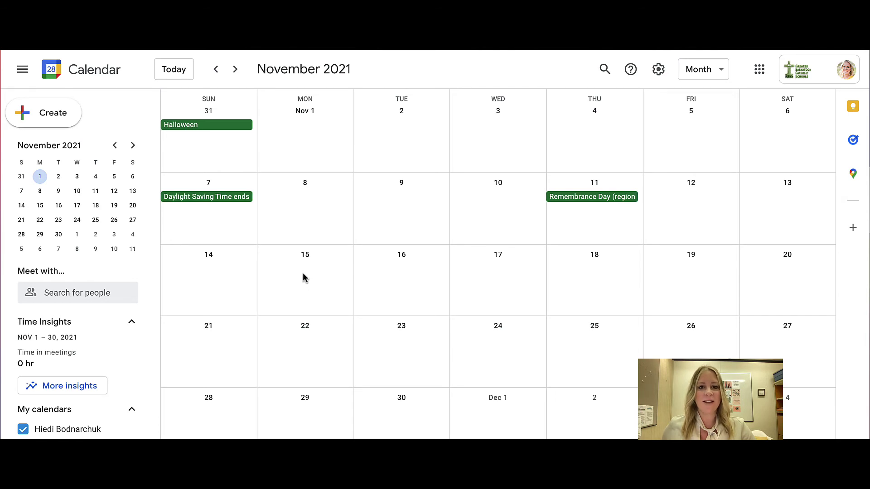
Step: Create the Nov 15 'Three Way Conferences' event with Meet quick access off and copy its joining details
left_click(302, 273)
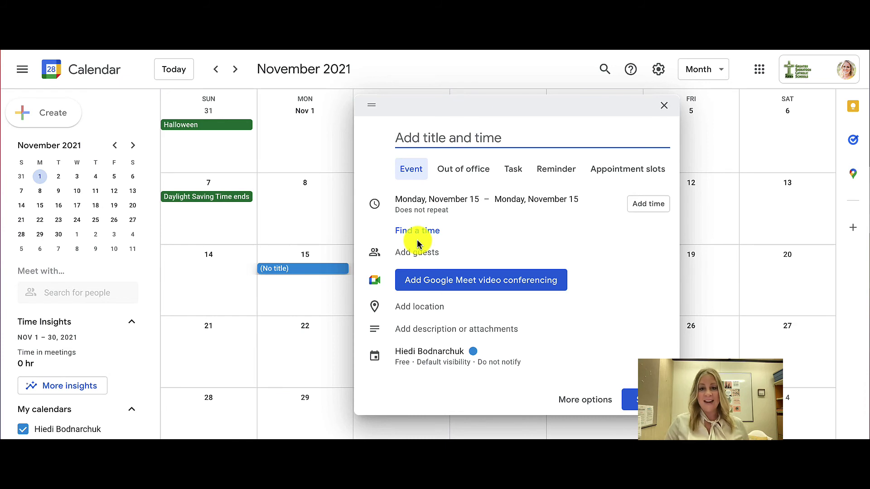
type("Three Way Conferences")
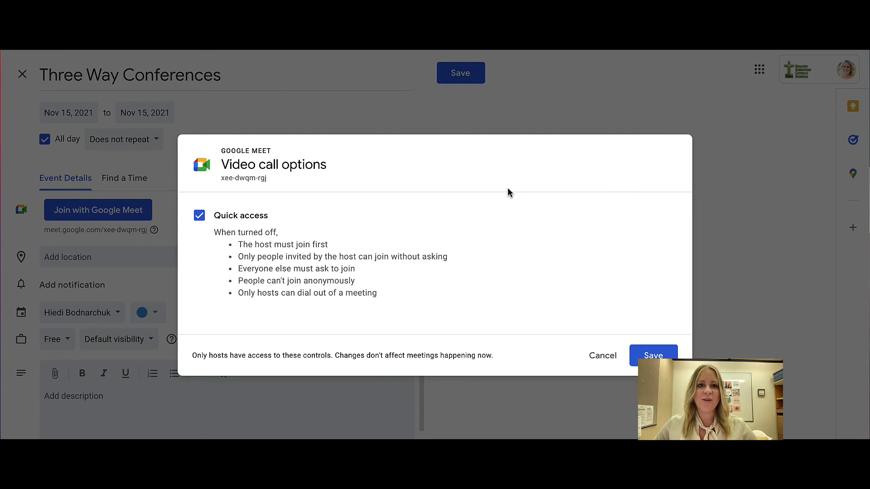
left_click(199, 217)
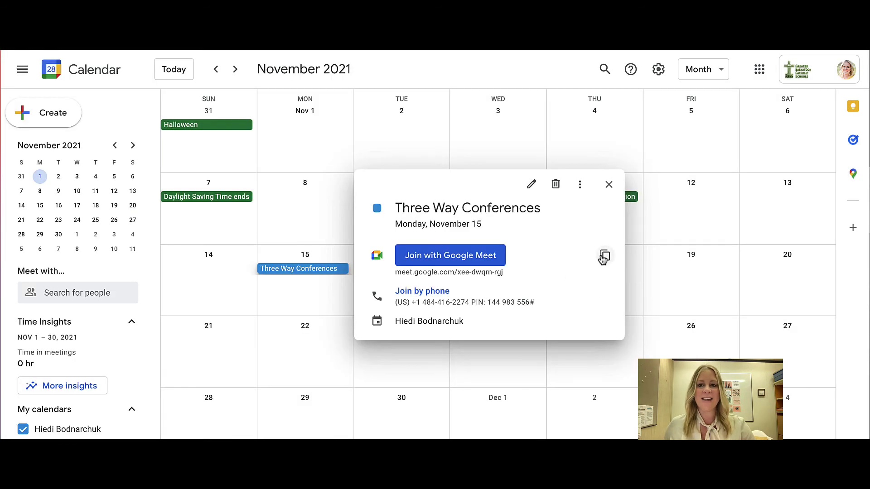
left_click(605, 256)
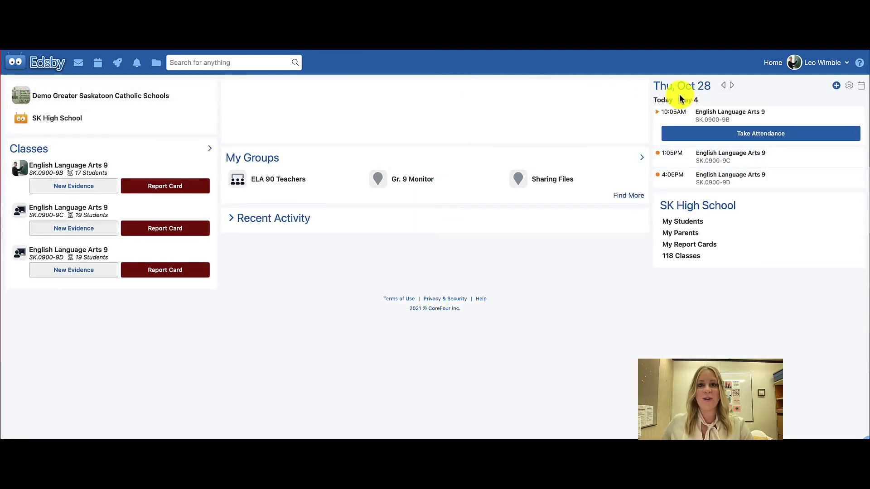
left_click(862, 93)
scroll(398, 297, "down", 10)
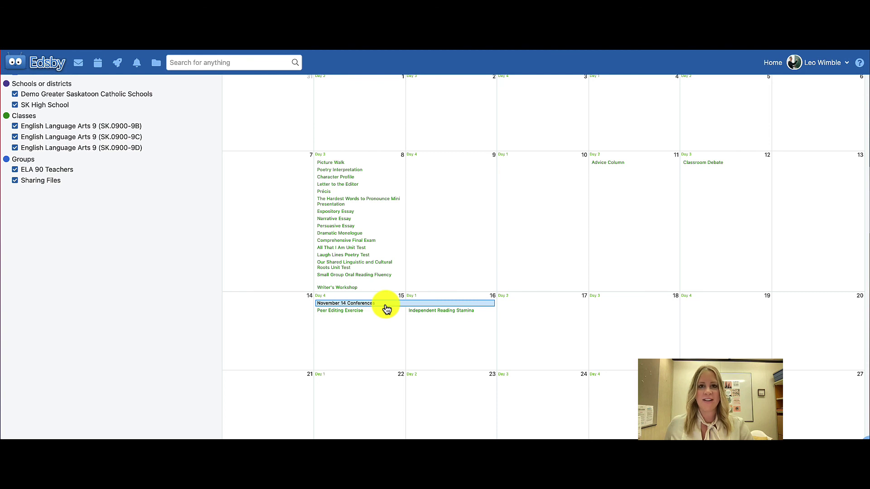
left_click(386, 304)
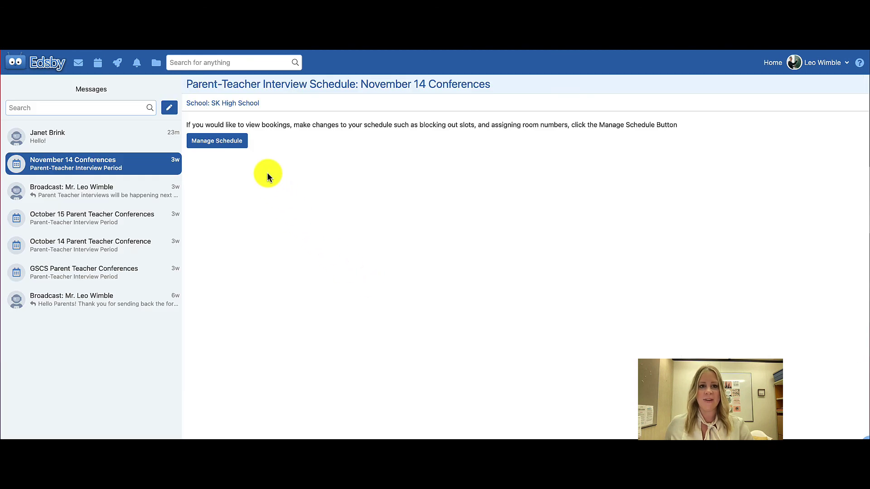
left_click(238, 150)
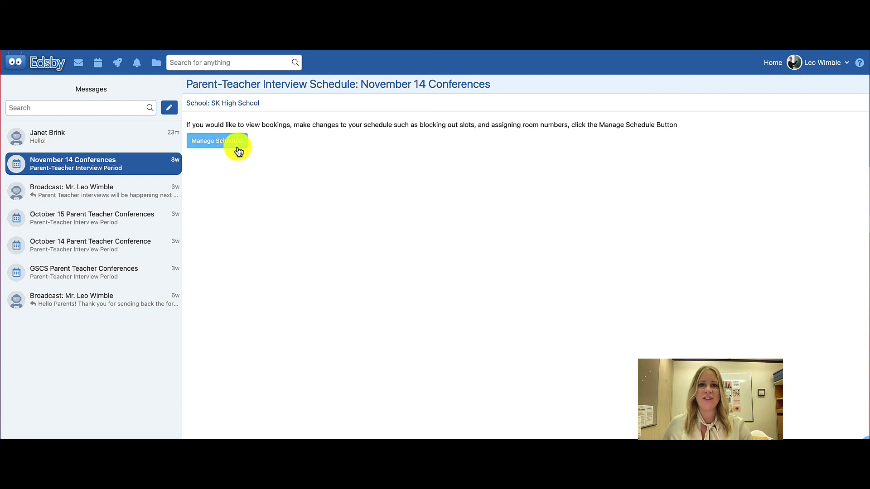